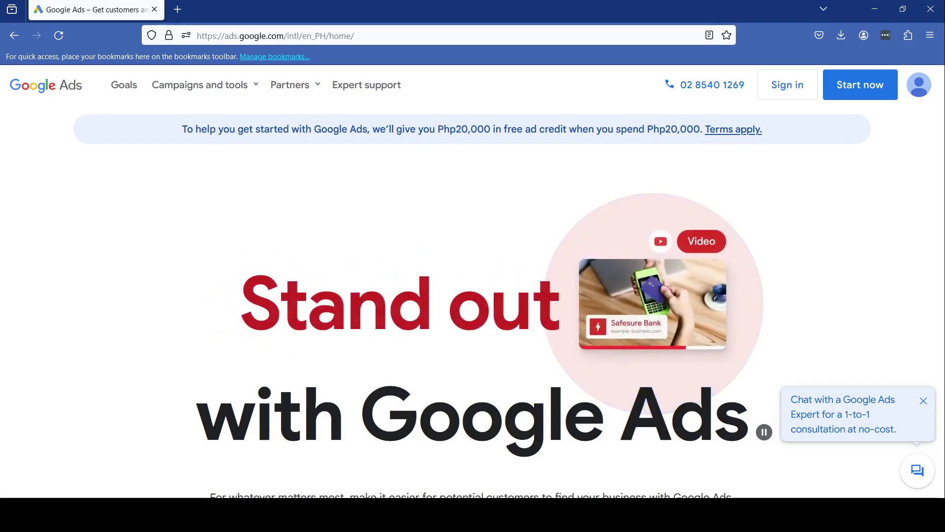
Sign in and open the all-campaigns page, expanding the Audiences, keywords, and content pages
{"action": "left_click", "coordinate": [799, 99]}
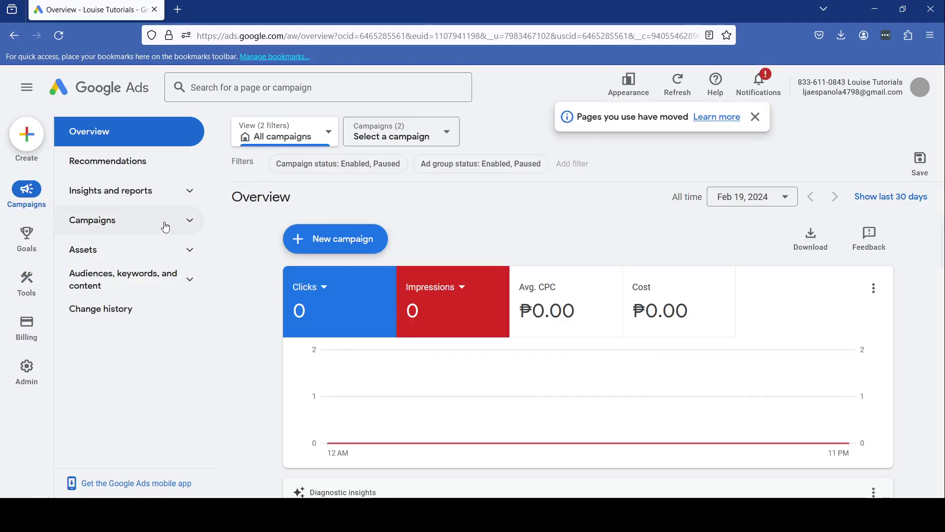
{"action": "left_click", "coordinate": [165, 227]}
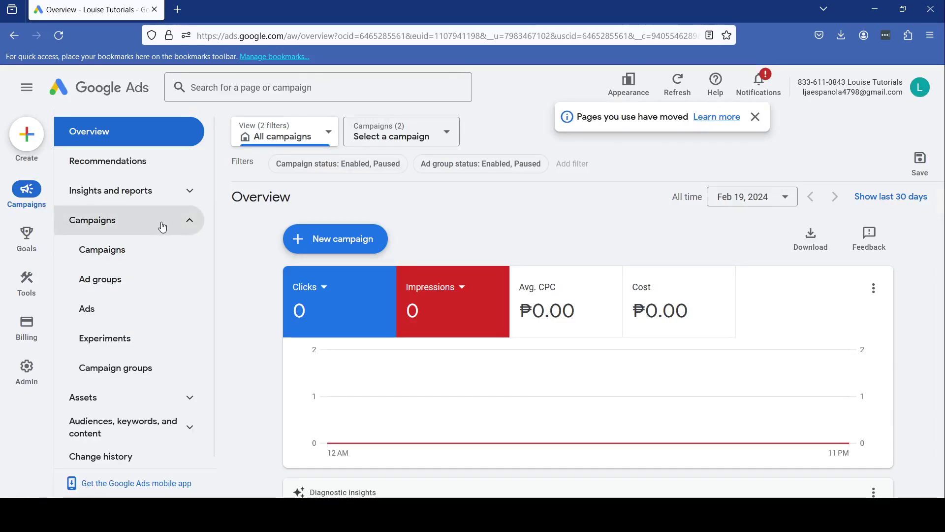
{"action": "left_click", "coordinate": [132, 261]}
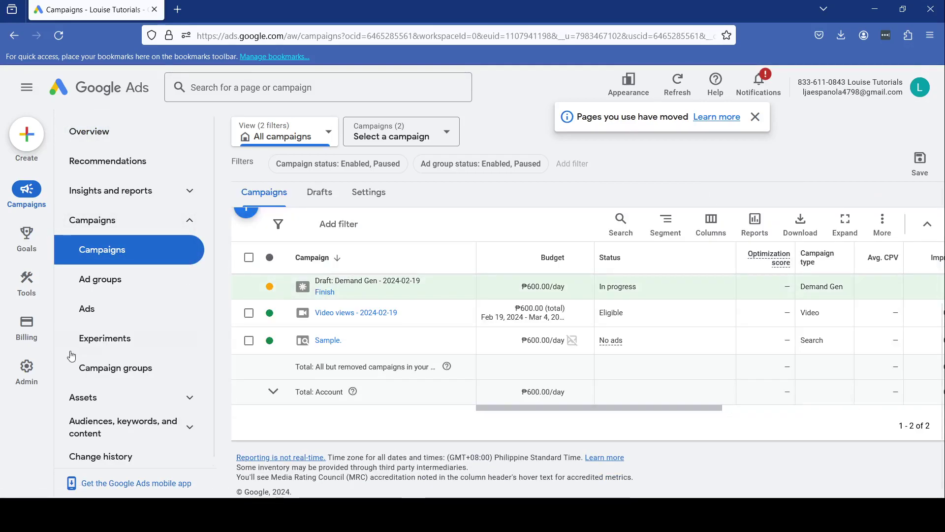
{"action": "scroll", "coordinate": [83, 374], "scroll_direction": "down", "scroll_amount": 1}
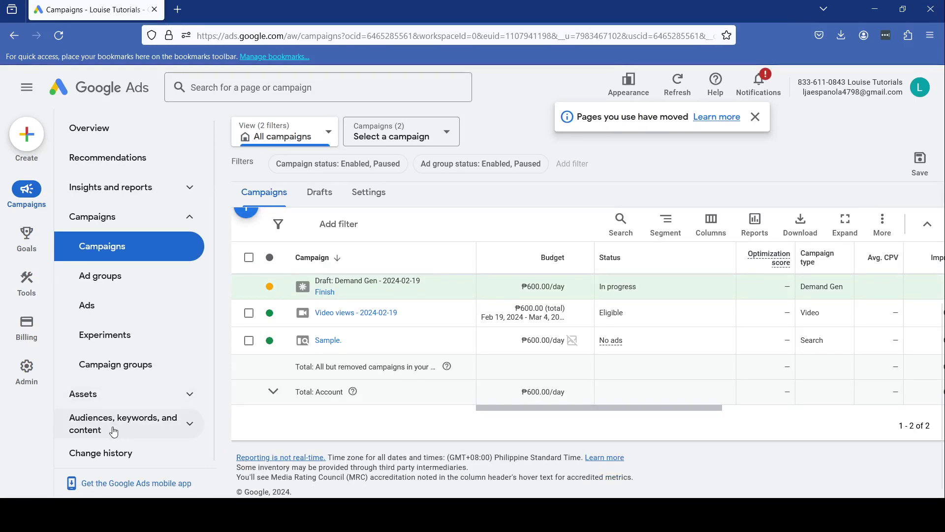
{"action": "left_click", "coordinate": [138, 428]}
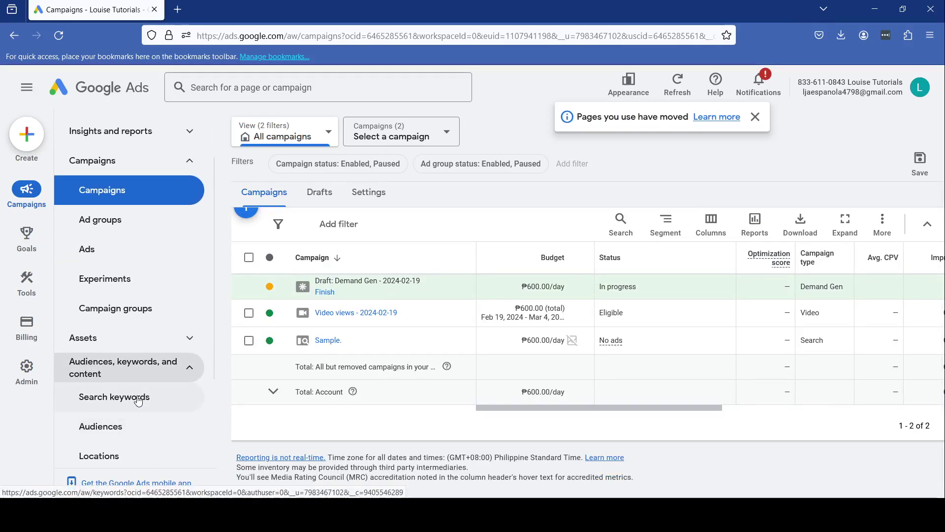
In Search keywords, change the broad-match keyword 'google ads' to 'ads' and save it
{"action": "left_click", "coordinate": [138, 400]}
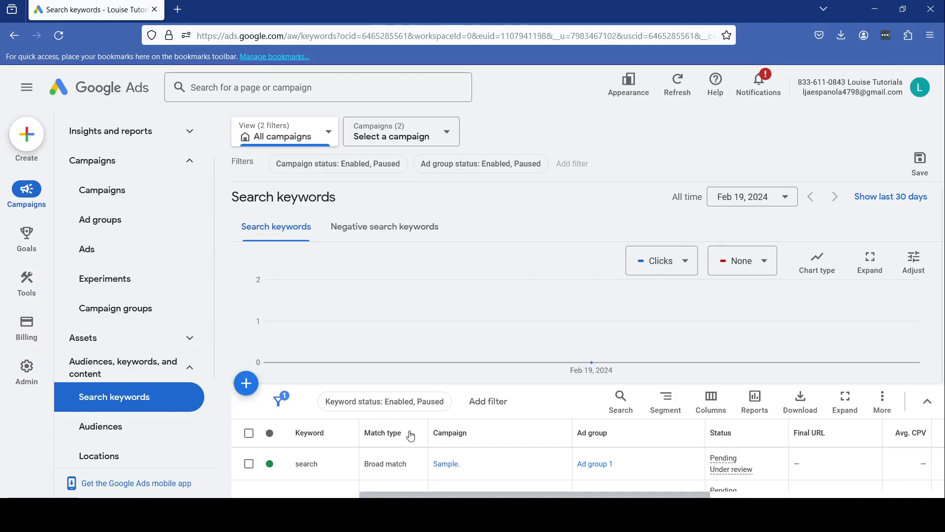
{"action": "scroll", "coordinate": [355, 447], "scroll_direction": "down", "scroll_amount": 3}
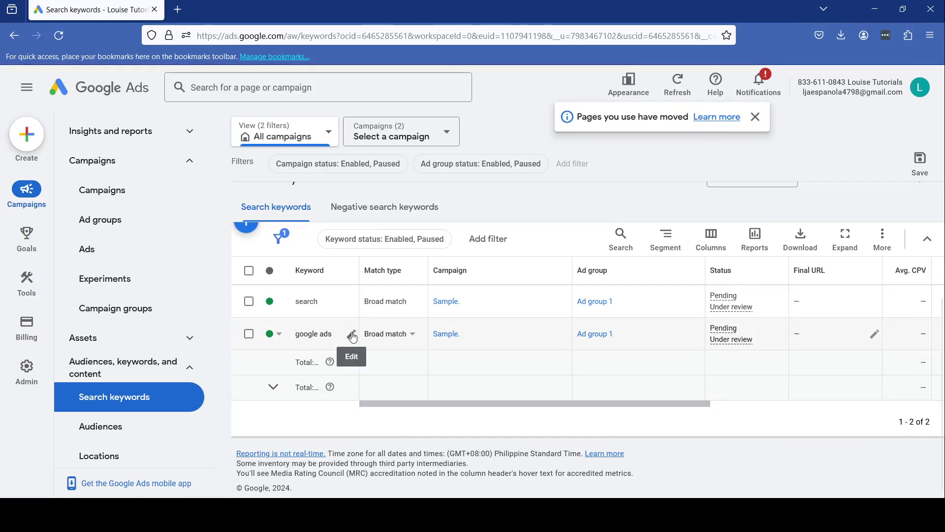
{"action": "left_click", "coordinate": [353, 336]}
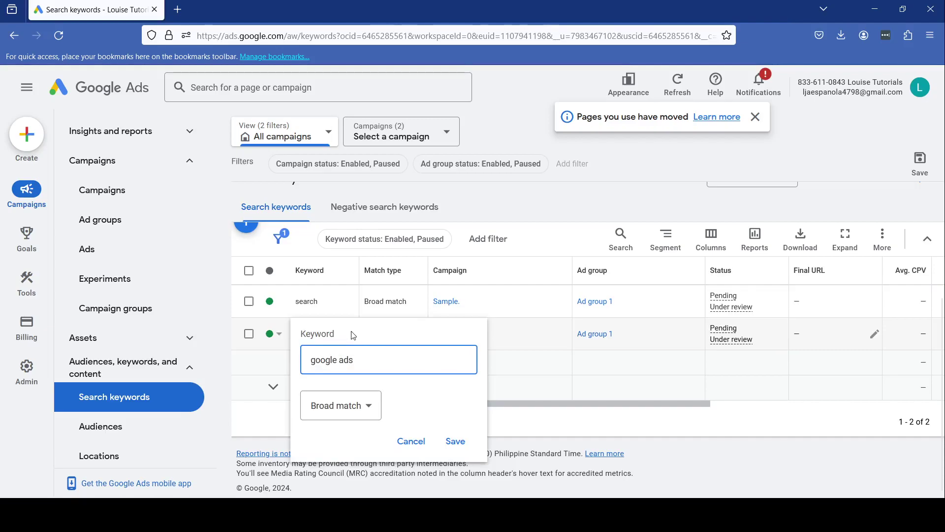
{"action": "key", "text": "Return"}
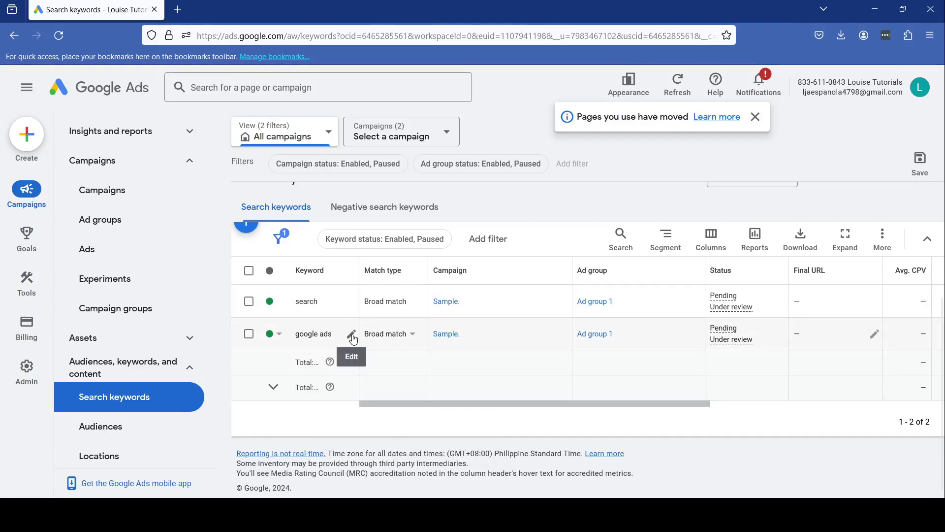
{"action": "left_click", "coordinate": [353, 336]}
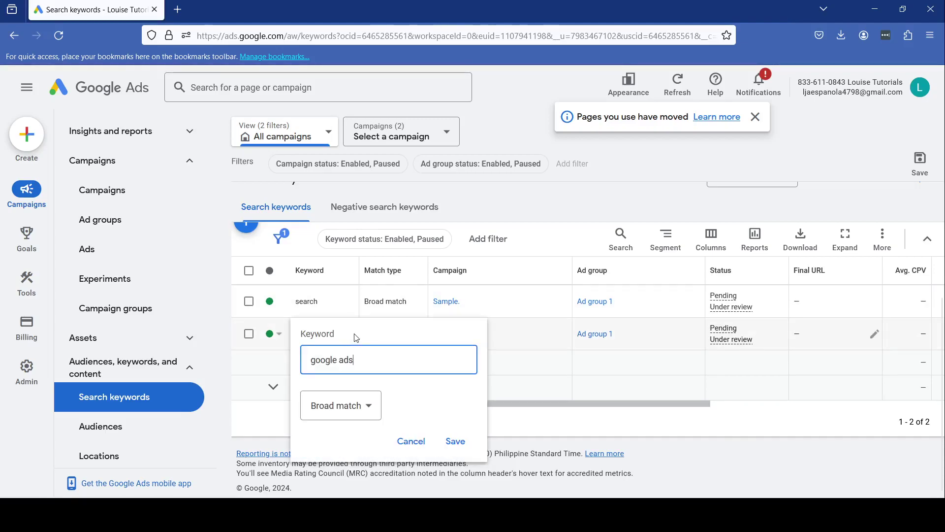
{"action": "triple_click", "coordinate": [373, 357]}
{"action": "type", "text": "a"}
{"action": "left_click", "coordinate": [457, 443]}
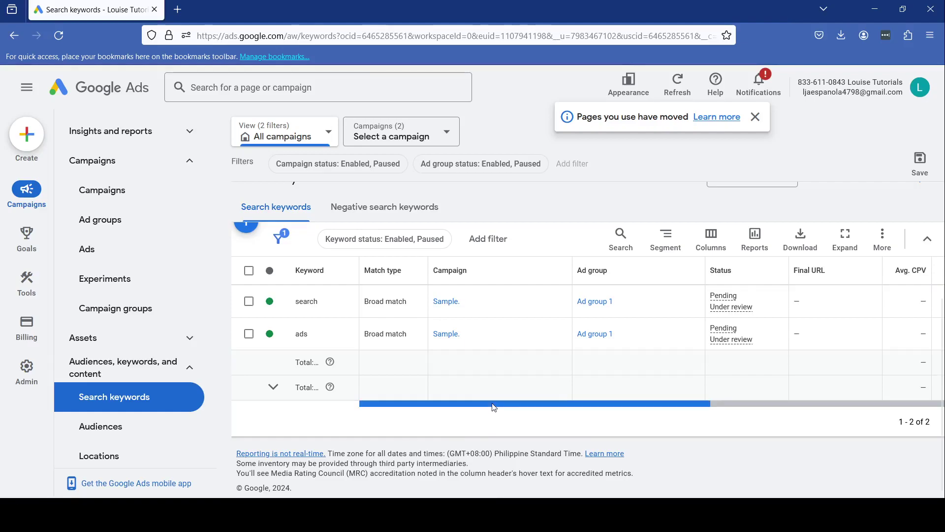
{"action": "left_click_drag", "start_coordinate": [494, 406], "coordinate": [684, 411]}
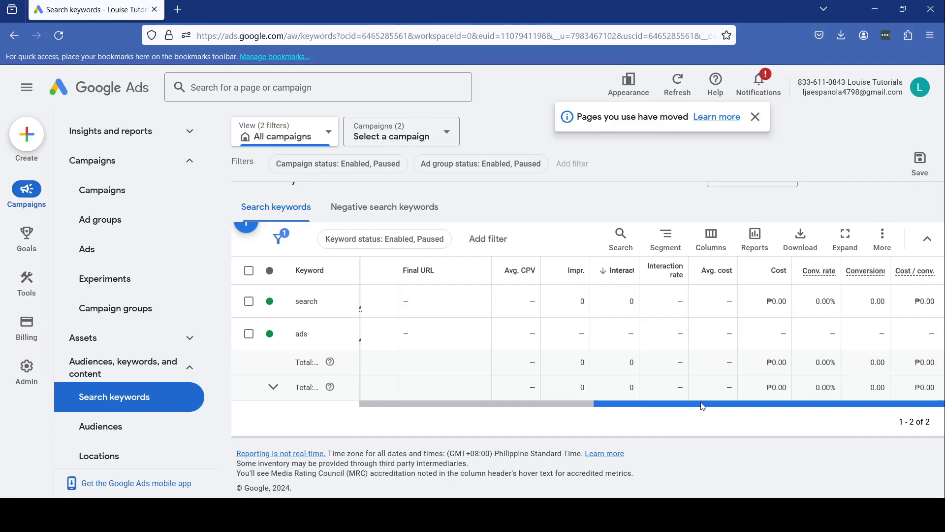
{"action": "left_click_drag", "start_coordinate": [702, 407], "coordinate": [470, 409]}
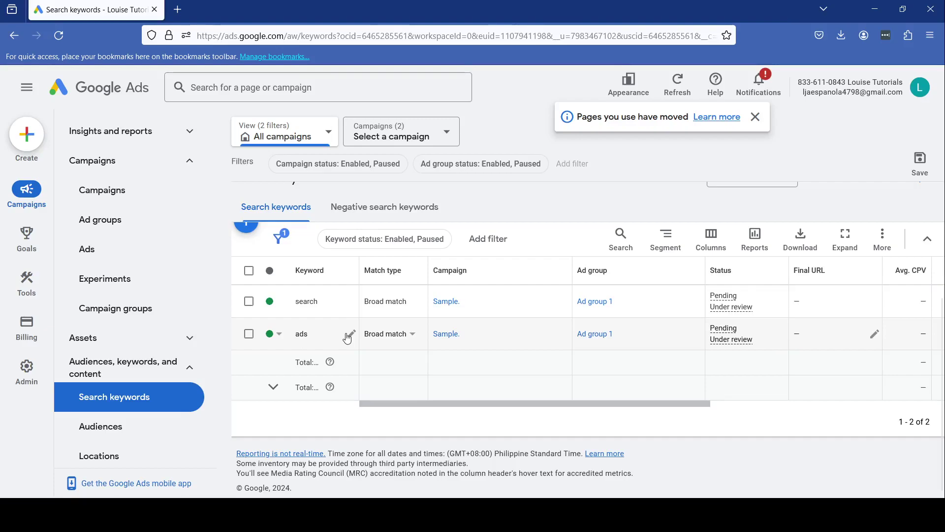
Set the 'ads' keyword's status to Paused
{"action": "left_click", "coordinate": [277, 334]}
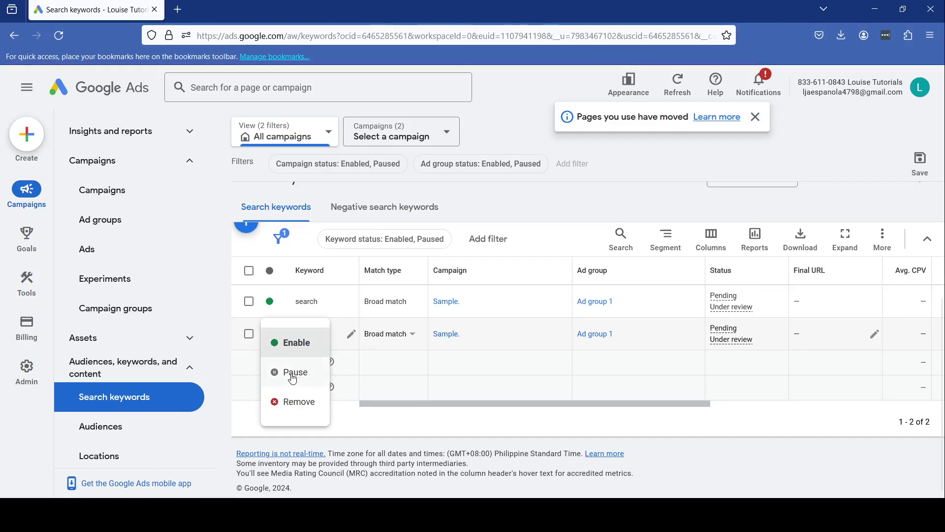
{"action": "left_click", "coordinate": [292, 375]}
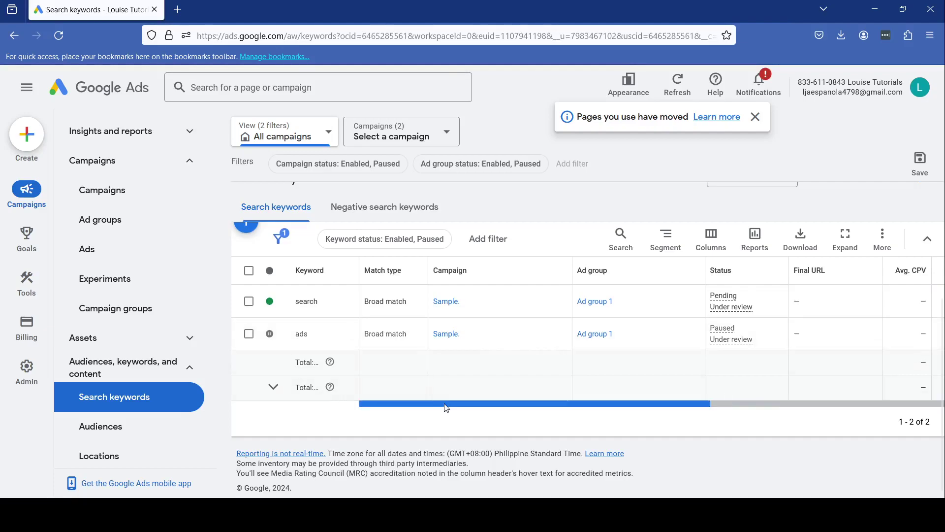
{"action": "left_click_drag", "start_coordinate": [443, 405], "coordinate": [482, 418]}
{"action": "scroll", "coordinate": [482, 418], "scroll_direction": "up", "scroll_amount": 3}
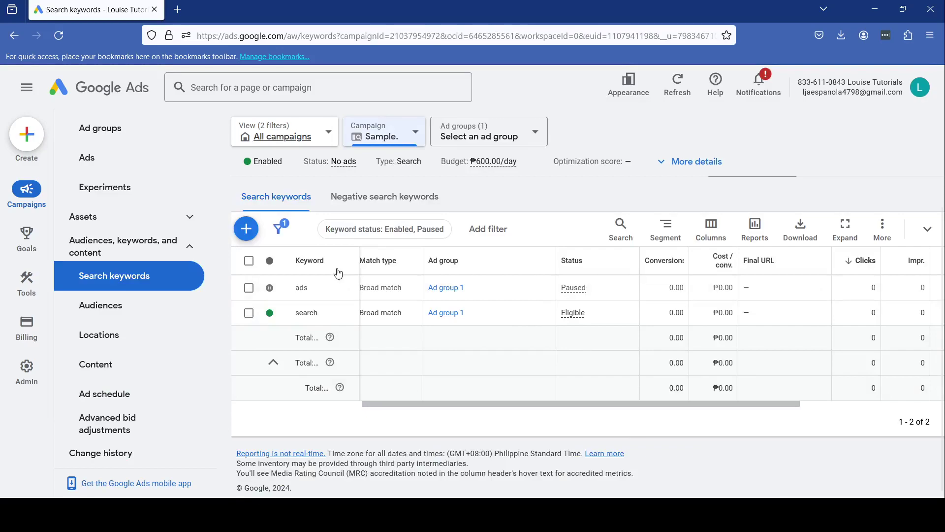
Draft 'google ads' plus all suggested keyword ideas for Sample, then close the draft unsaved
{"action": "left_click", "coordinate": [246, 229]}
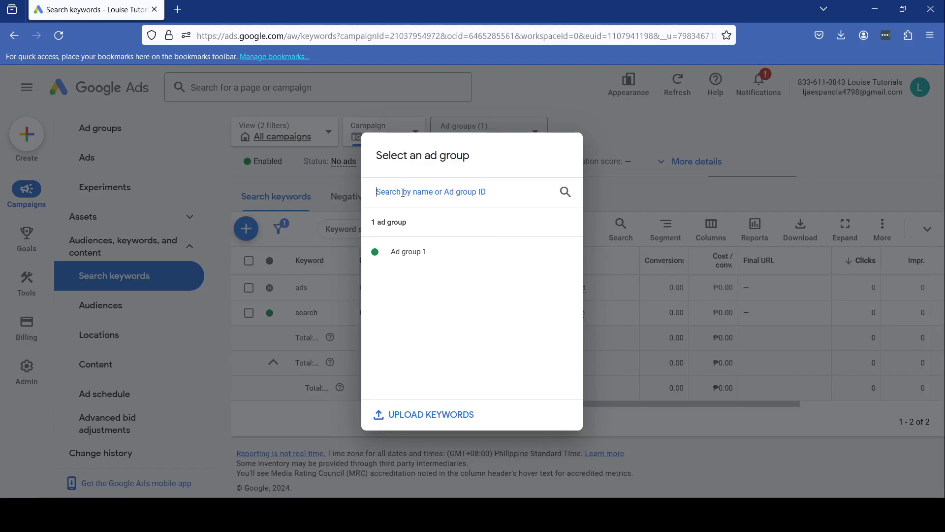
{"action": "type", "text": "google ads"}
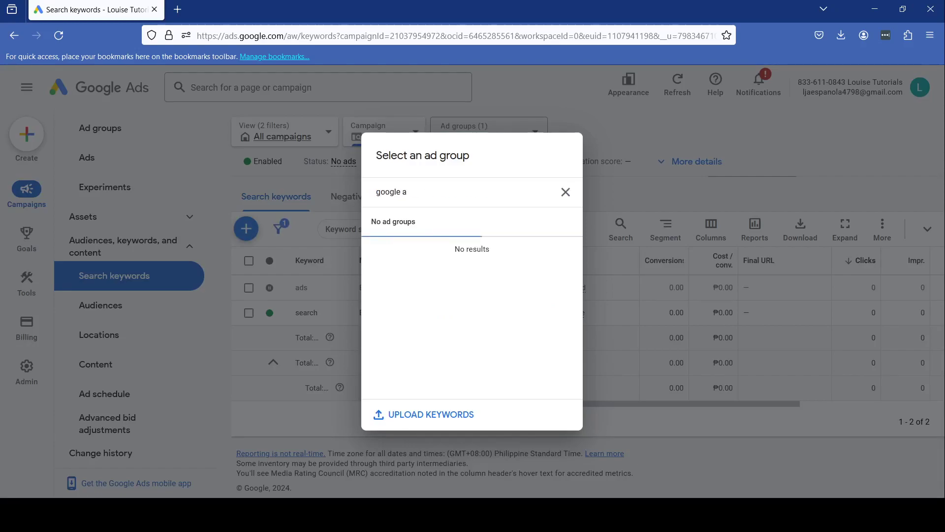
{"action": "left_click", "coordinate": [401, 414]}
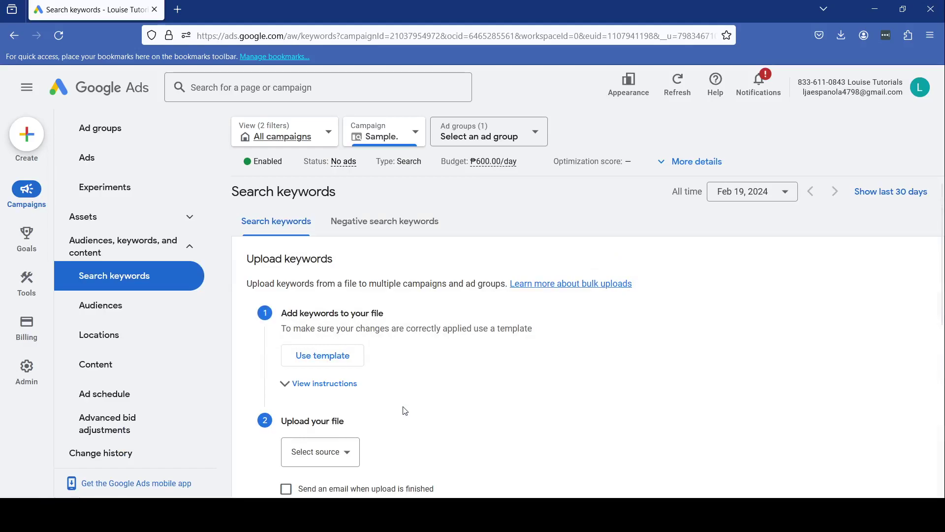
{"action": "type", "text": "a"}
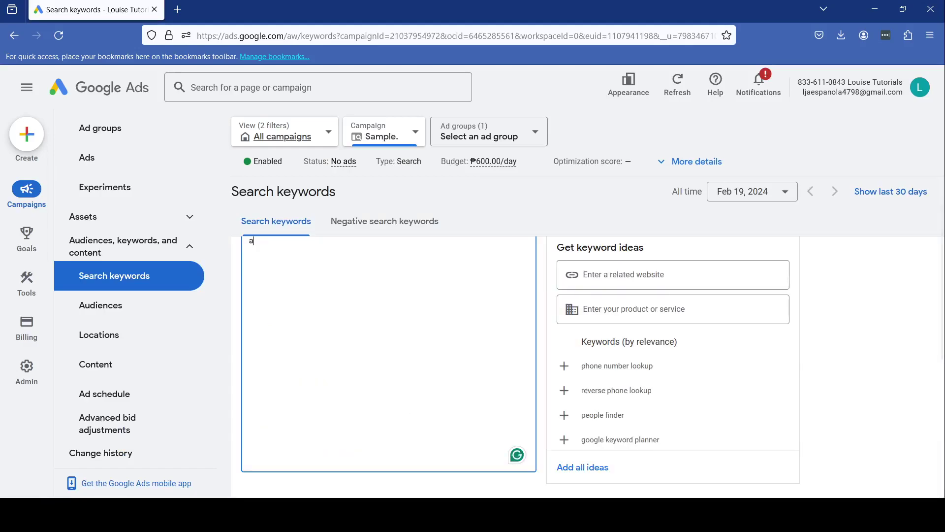
{"action": "key", "text": "BackSpace"}
{"action": "type", "text": "goo"}
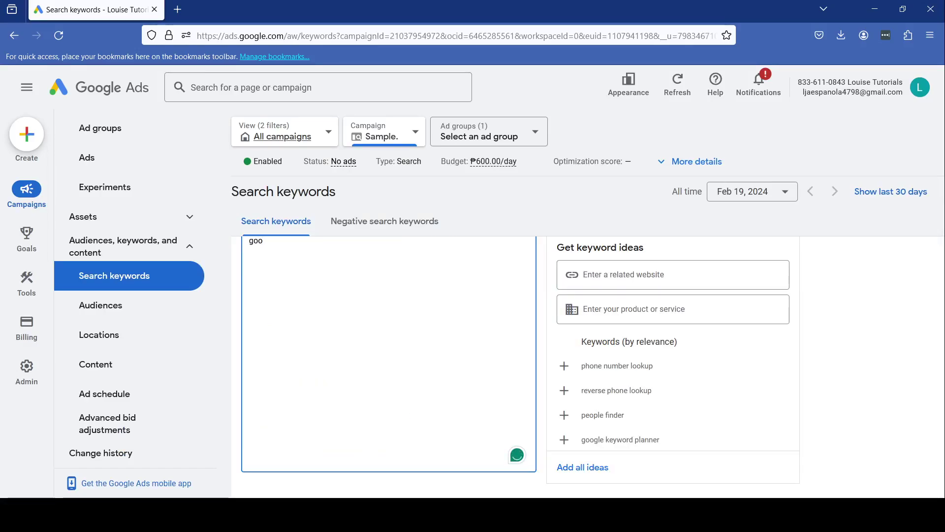
{"action": "type", "text": "gle ads"}
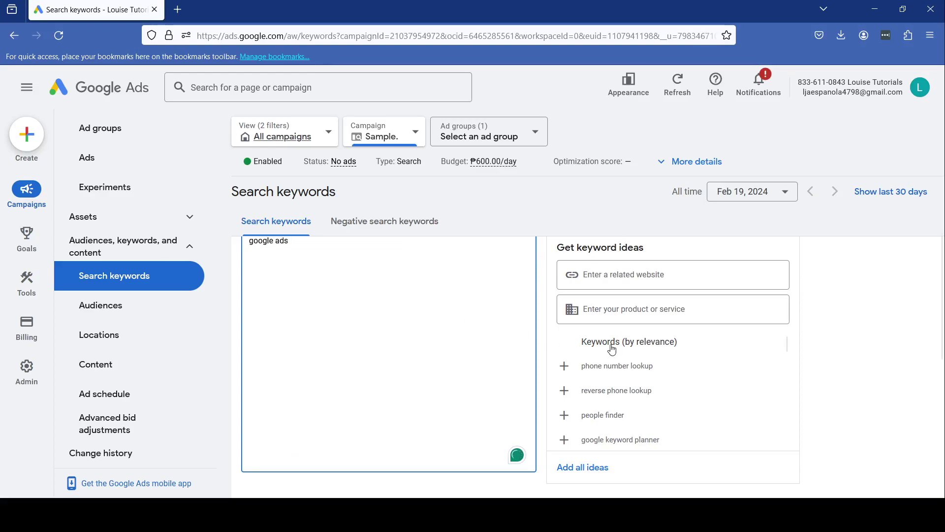
{"action": "scroll", "coordinate": [611, 388], "scroll_direction": "down", "scroll_amount": 2}
{"action": "left_click", "coordinate": [592, 468]}
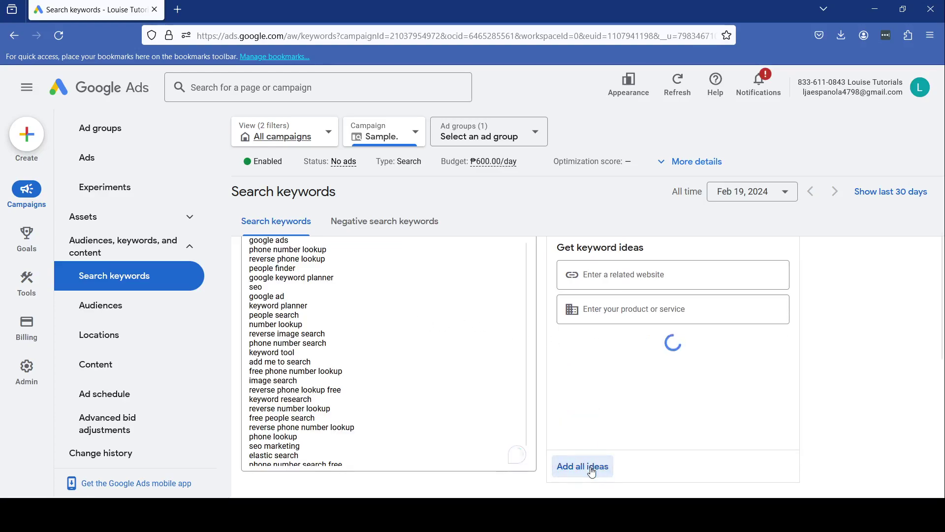
{"action": "scroll", "coordinate": [605, 463], "scroll_direction": "down", "scroll_amount": 3}
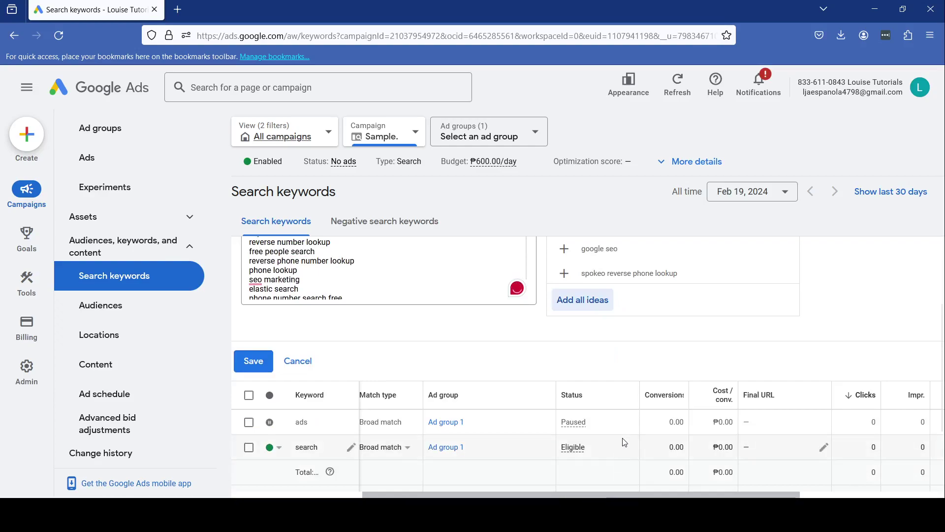
{"action": "left_click", "coordinate": [253, 361]}
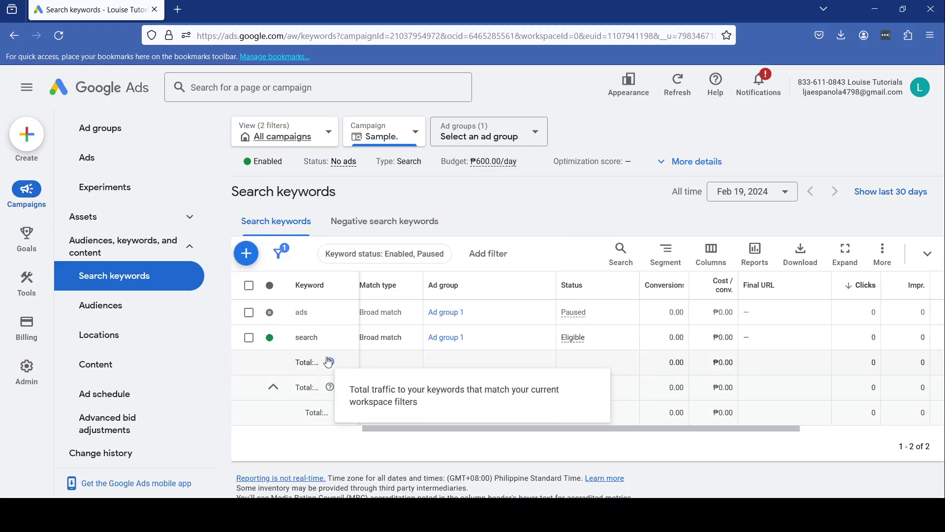
Switch the 'ads' keyword from Paused back to Enabled, leaving 'search' as is
{"action": "left_click", "coordinate": [274, 339]}
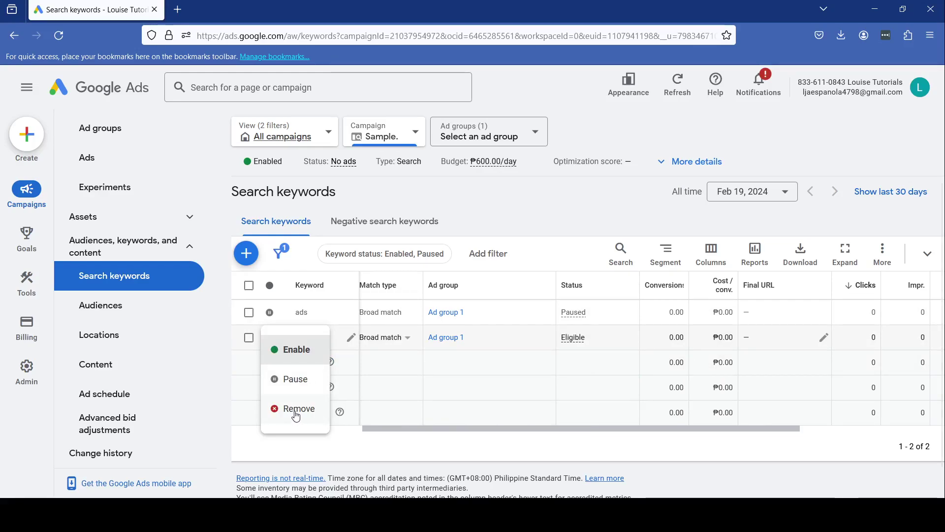
{"action": "left_click", "coordinate": [269, 314]}
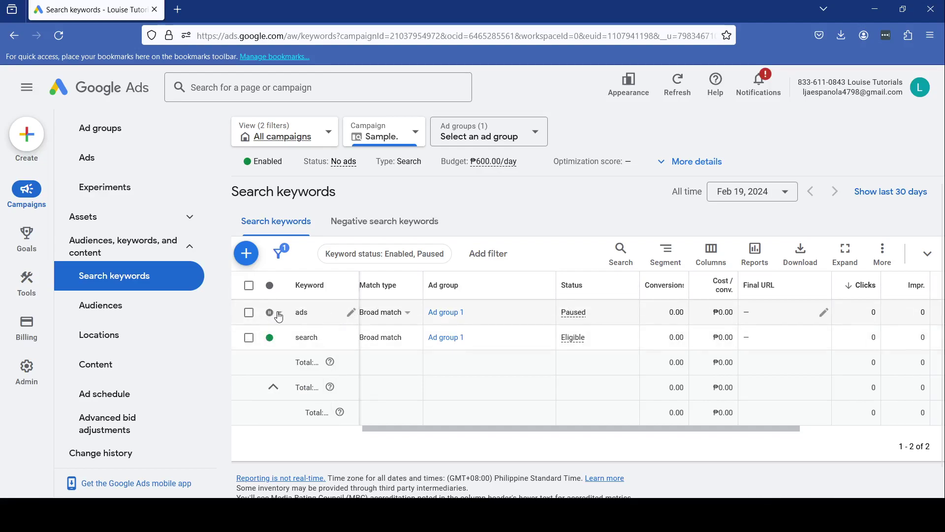
{"action": "left_click", "coordinate": [279, 315]}
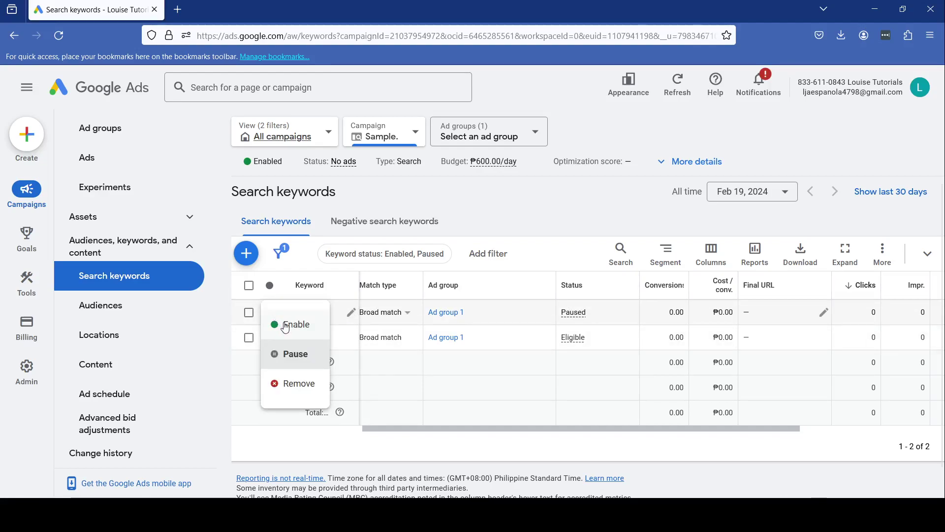
{"action": "left_click", "coordinate": [289, 328]}
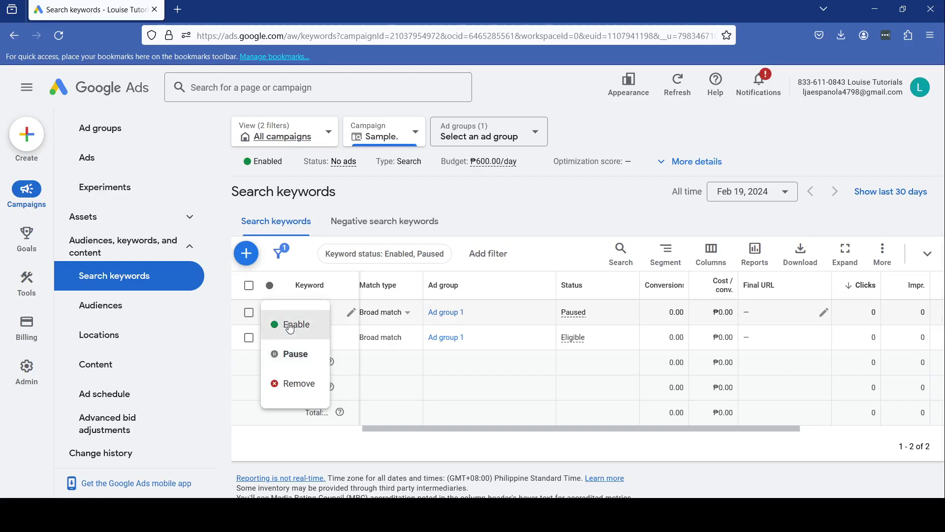